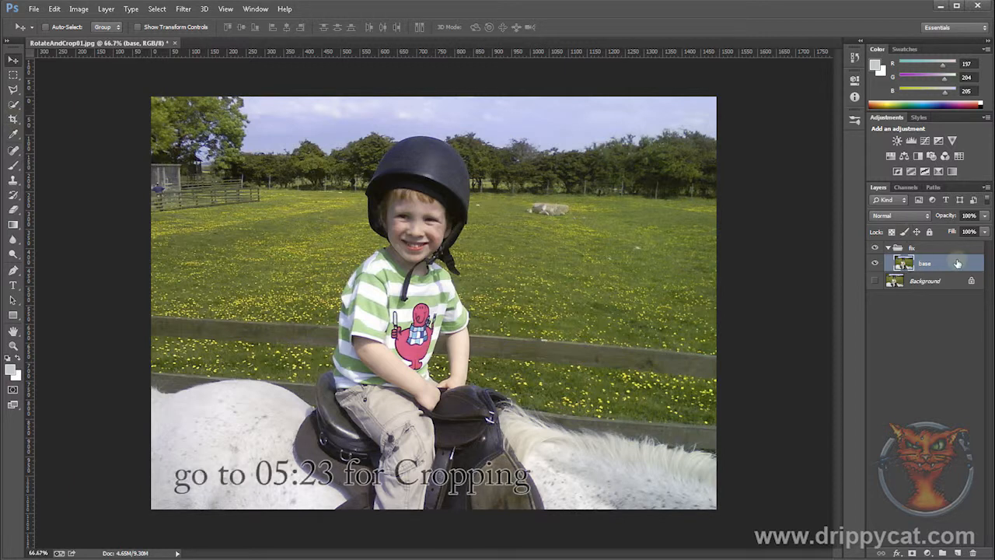
Crop the photo slightly tighter on all sides, keeping the boy and the saddle inside the frame
left_click(13, 119)
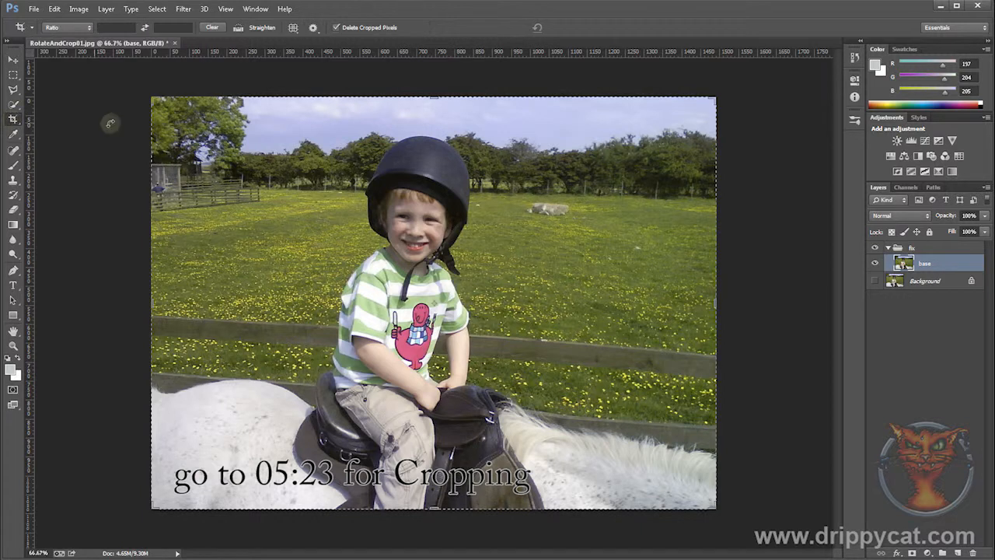
left_click(711, 102)
left_click_drag(711, 102, 683, 122)
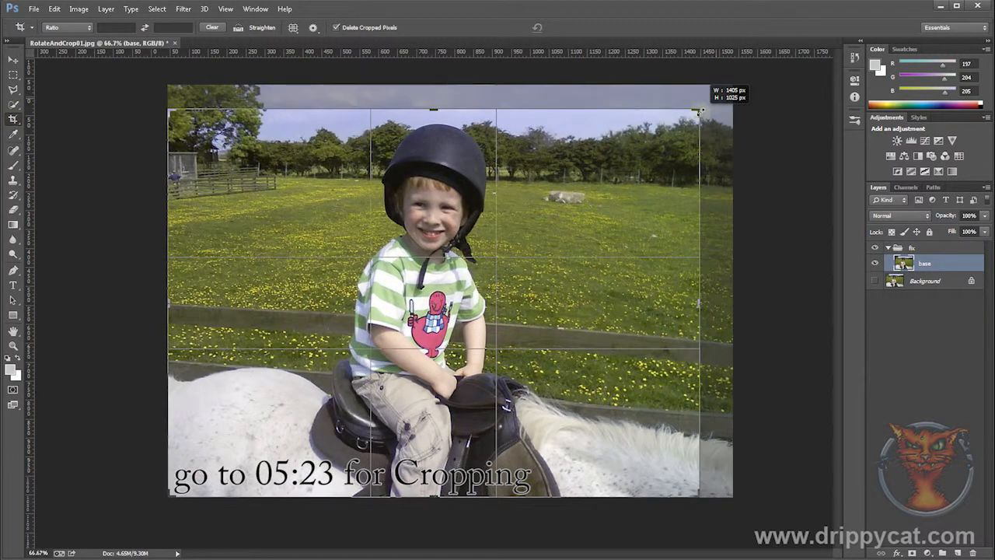
left_click_drag(169, 495, 190, 482)
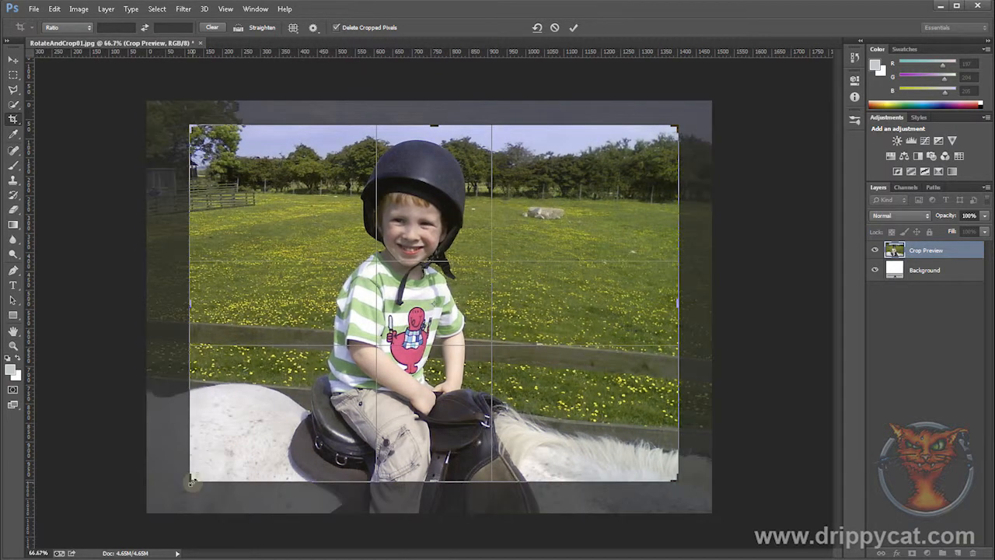
key("Return")
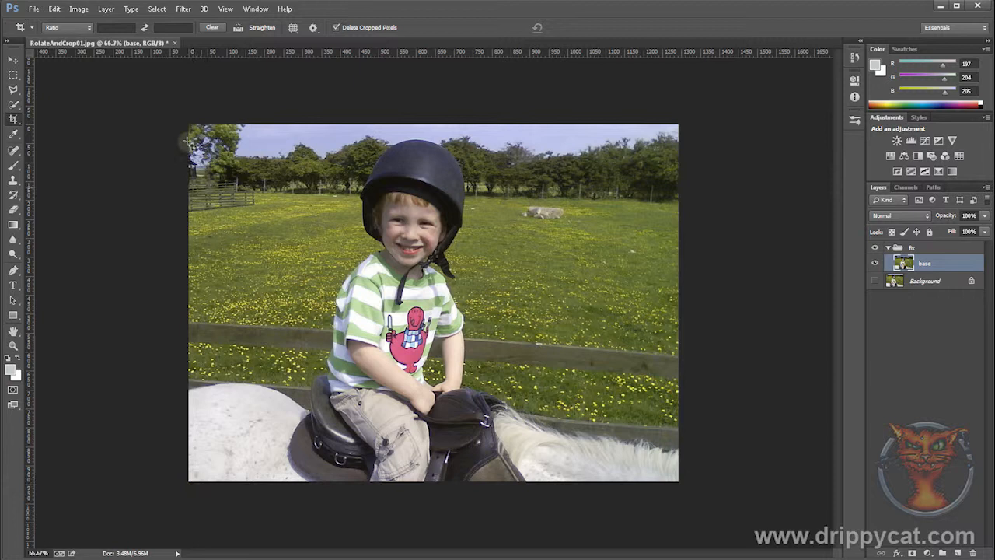
Rotate the base layer counterclockwise with Free Transform until the wooden fence rail is level
key("ctrl+t")
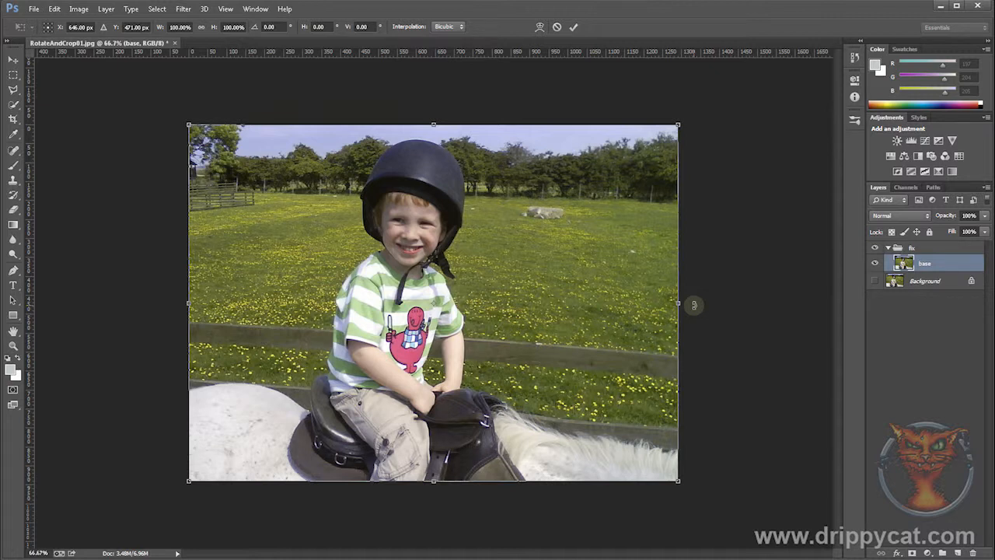
left_click_drag(695, 304, 688, 285)
key("Return")
Crop the rotated photo inward to remove the transparent corners around the base layer
key("c")
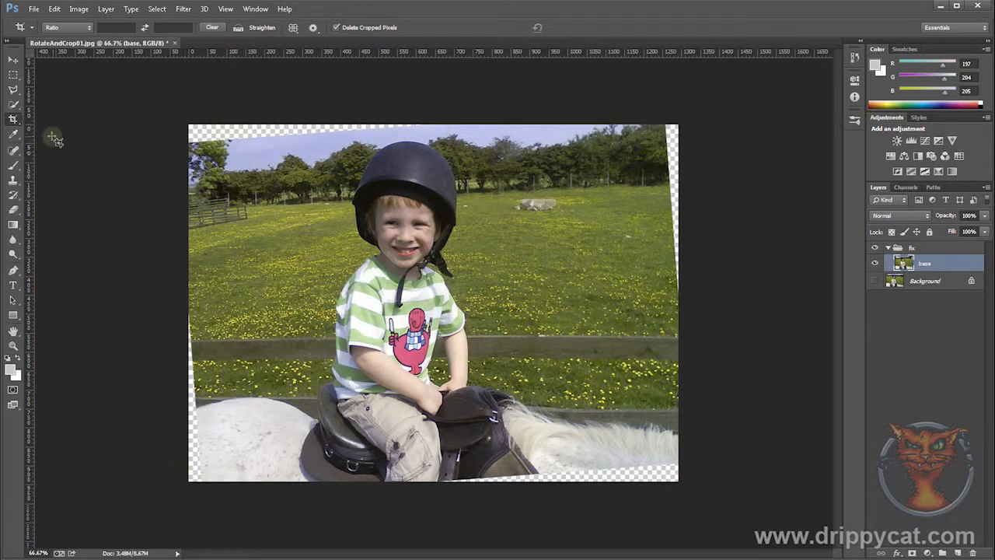
left_click(15, 121)
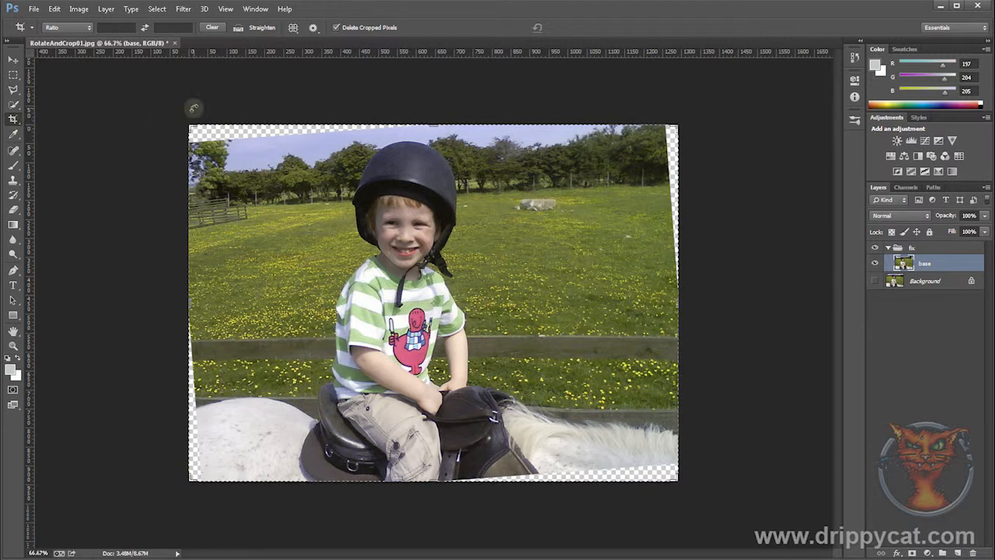
left_click_drag(189, 125, 201, 134)
left_click_drag(665, 471, 651, 461)
key("Return")
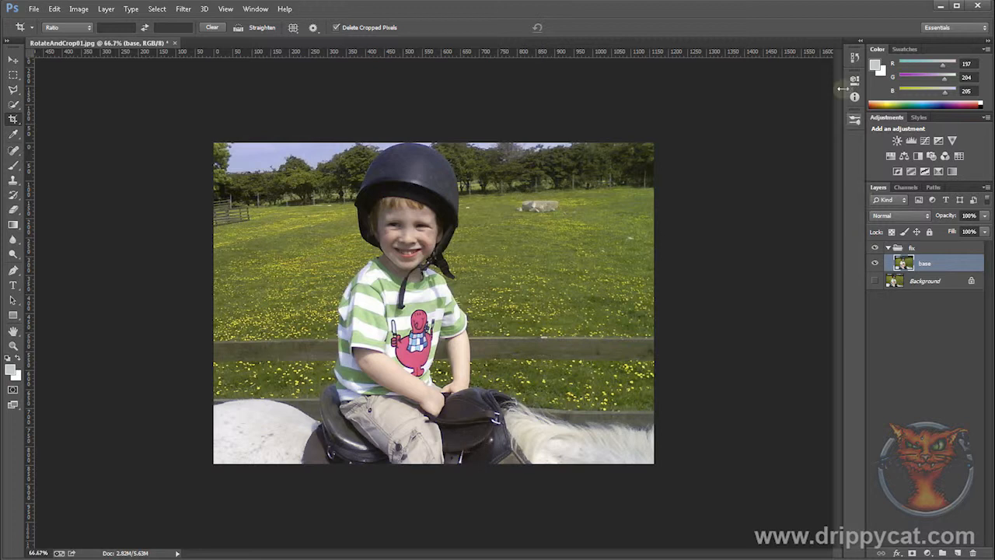
Revert the document to the Layer Order history state and collapse the history list
left_click(255, 8)
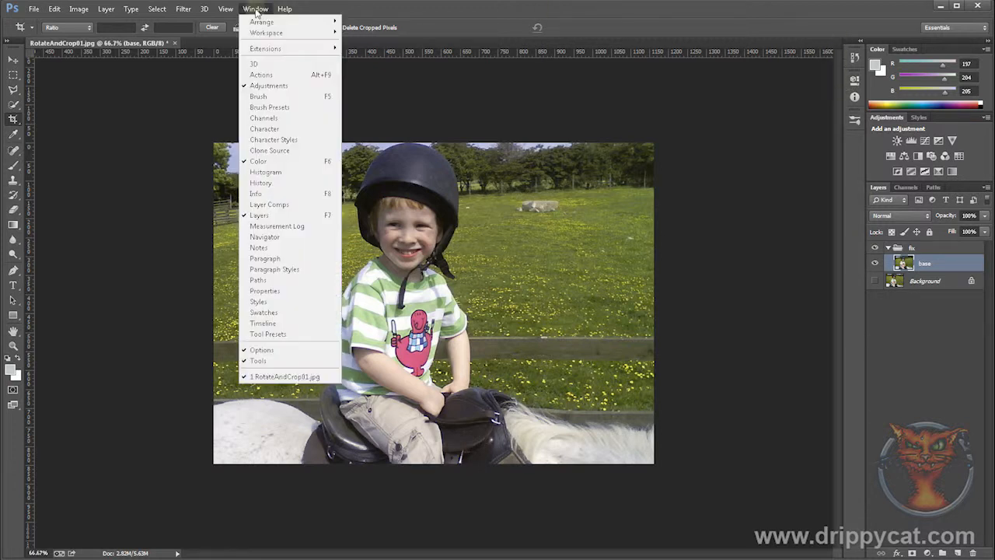
left_click(268, 182)
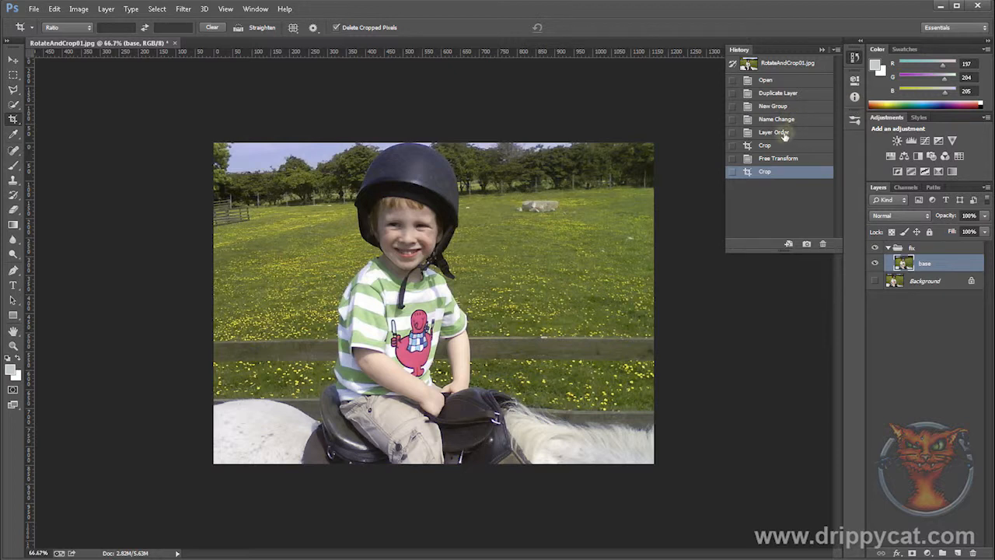
left_click(784, 135)
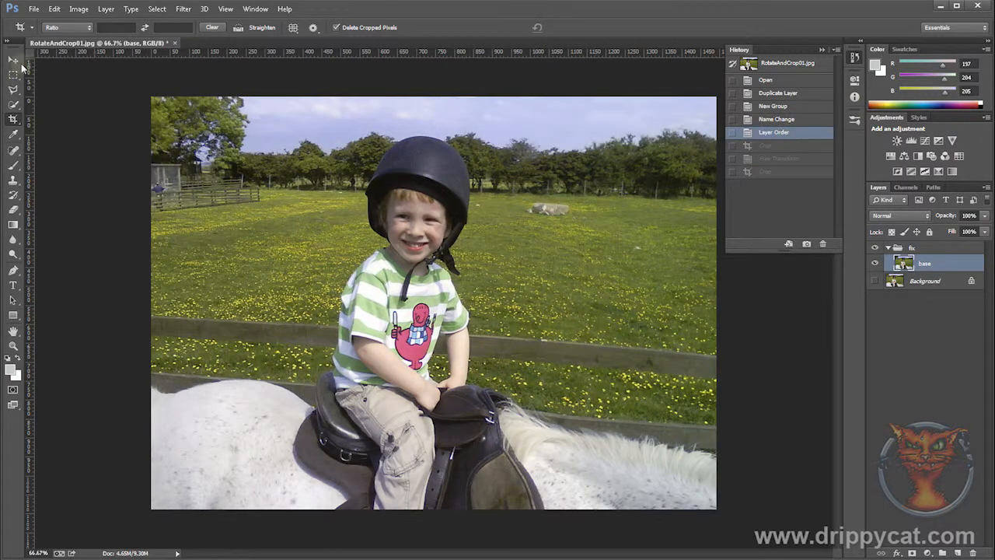
left_click(822, 50)
Rotate the base layer counterclockwise by about 3.56 degrees with Free Transform to level the fence
key("ctrl")
key("ctrl+t")
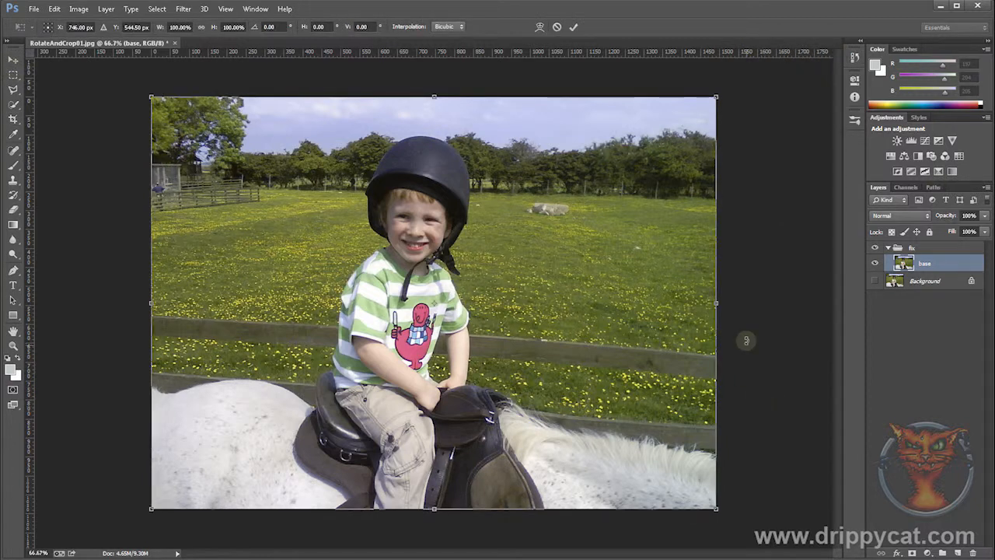
left_click_drag(735, 303, 735, 285)
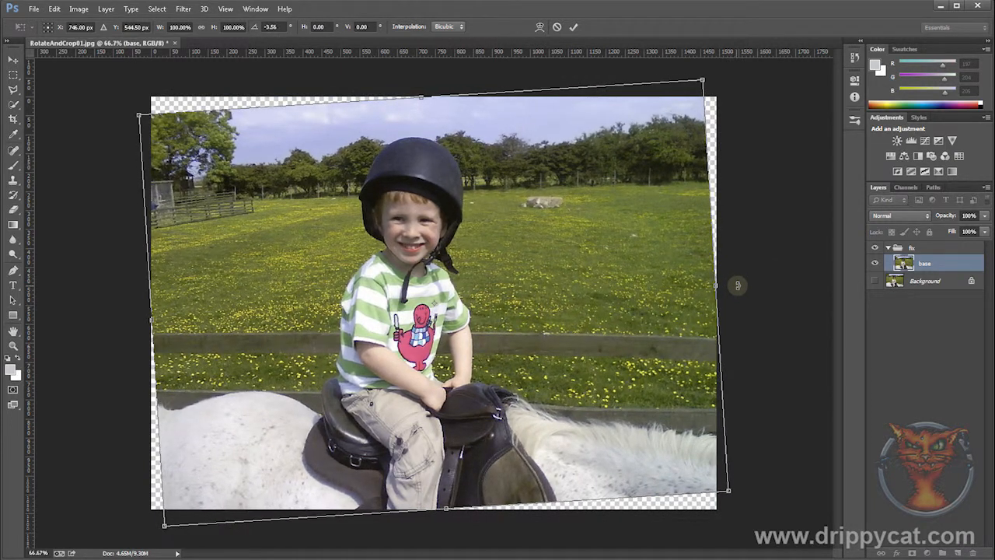
key("Return")
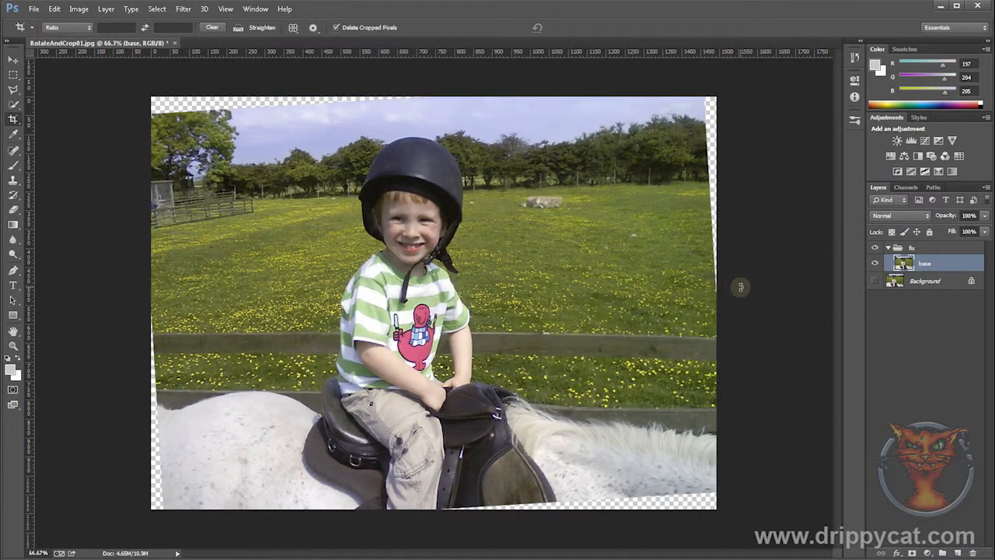
Crop the levelled photo just inside its tilted edges so no transparent corners are left in the frame
left_click(164, 99)
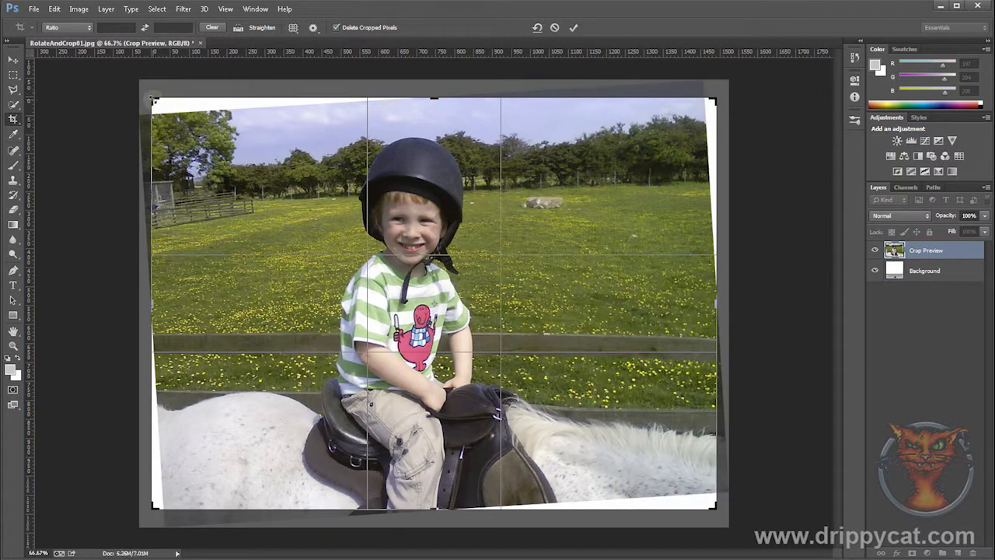
left_click_drag(153, 98, 176, 99)
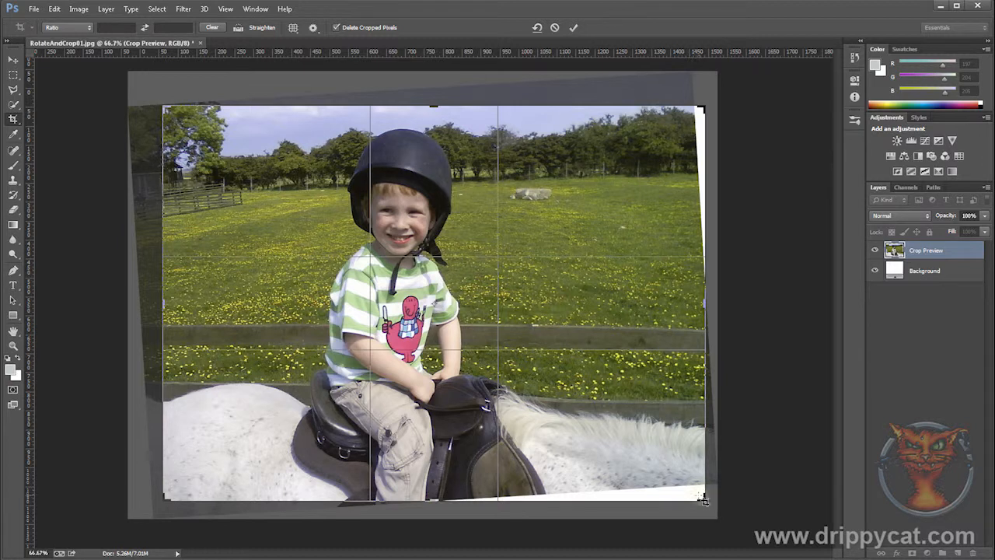
left_click_drag(703, 497, 691, 489)
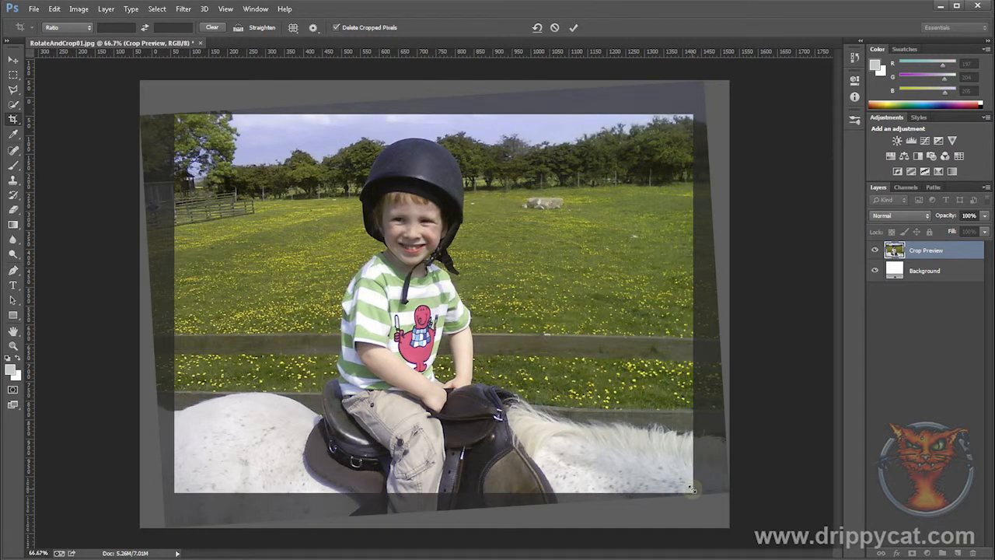
key("Return")
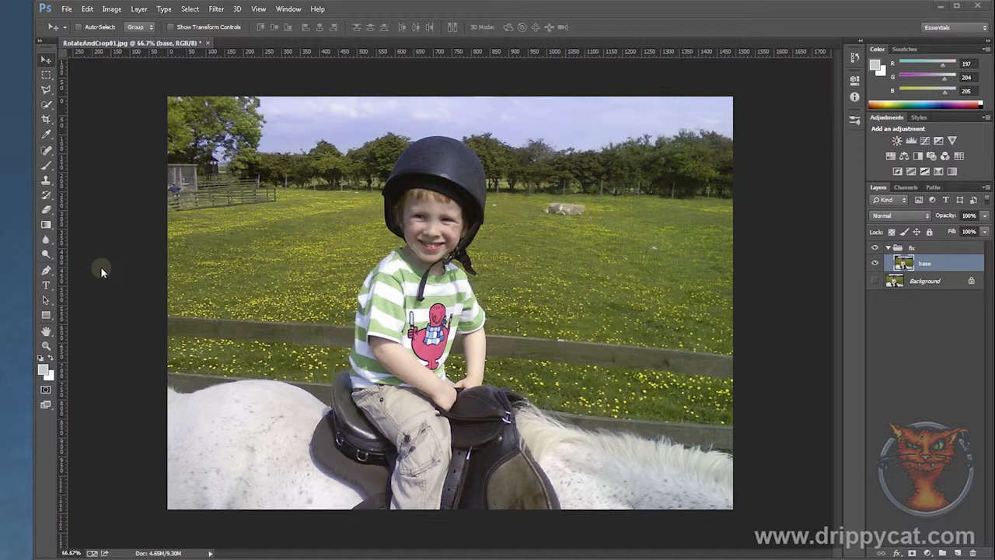
Try rotating the whole canvas by an arbitrary 10 degrees clockwise, and undo the rotation
left_click(112, 9)
mouse_move(146, 117)
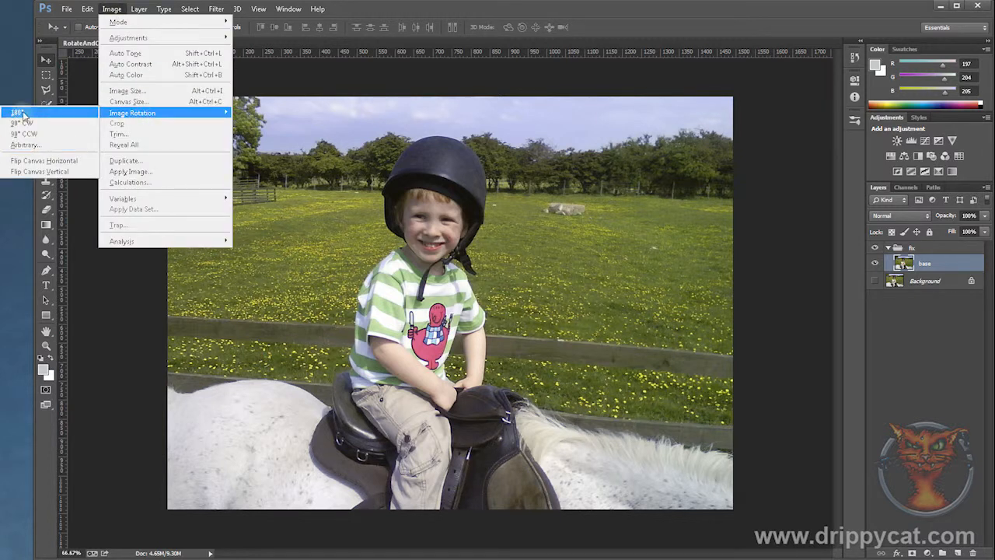
left_click(27, 145)
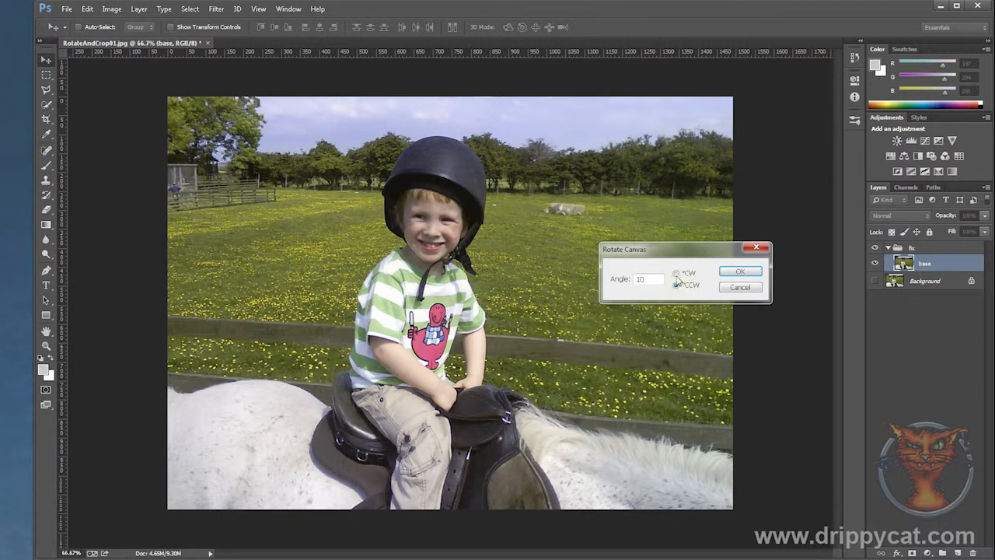
left_click(739, 270)
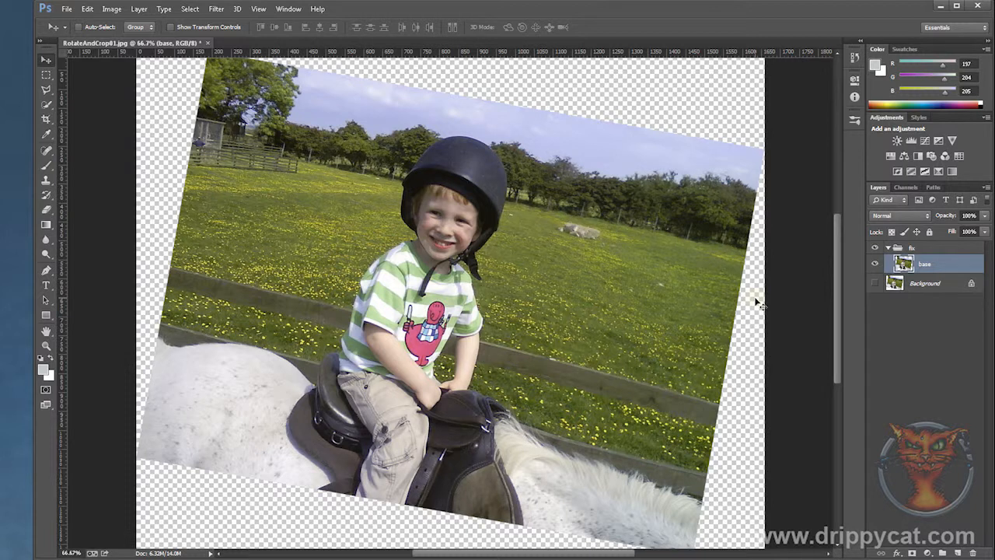
key("ctrl+z")
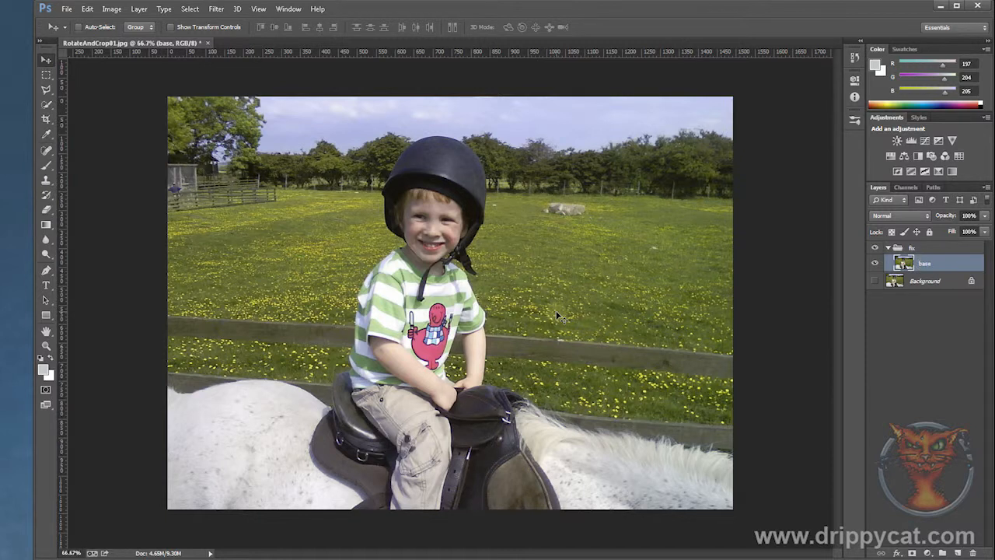
Try levelling the fence by rotating the base layer back and forth with Free Transform, and undo the rotation
key("ctrl+t")
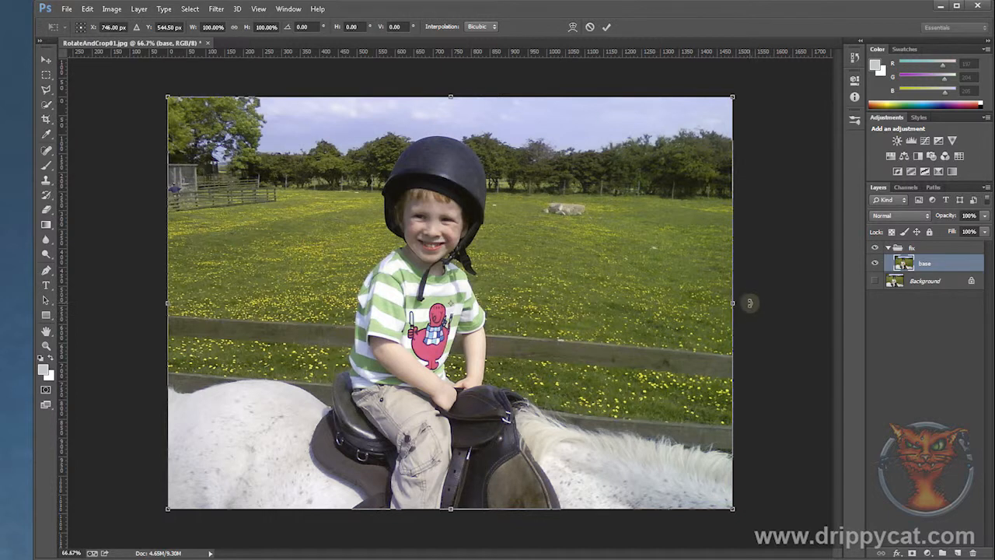
left_click_drag(749, 304, 752, 294)
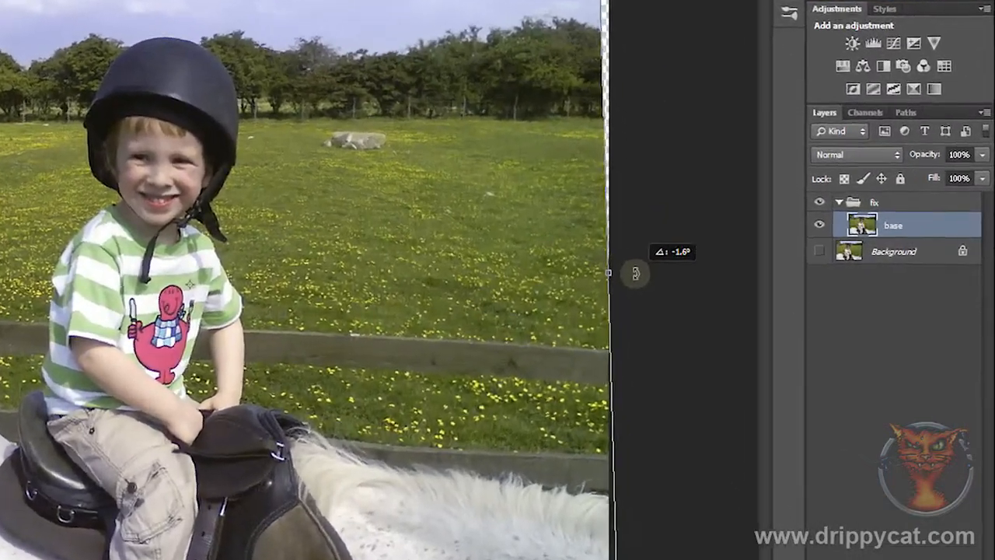
left_click_drag(636, 274, 637, 290)
left_click_drag(537, 277, 545, 237)
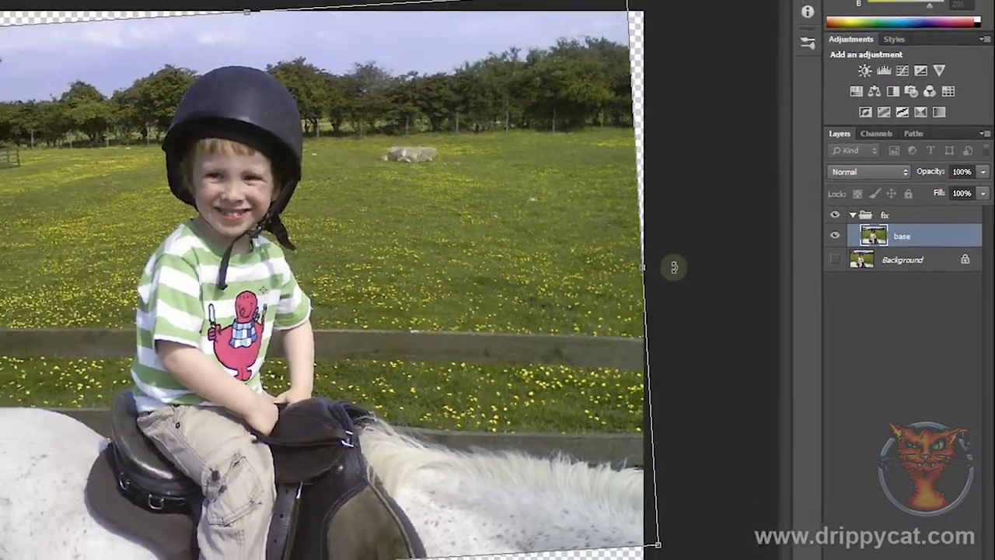
key("Return")
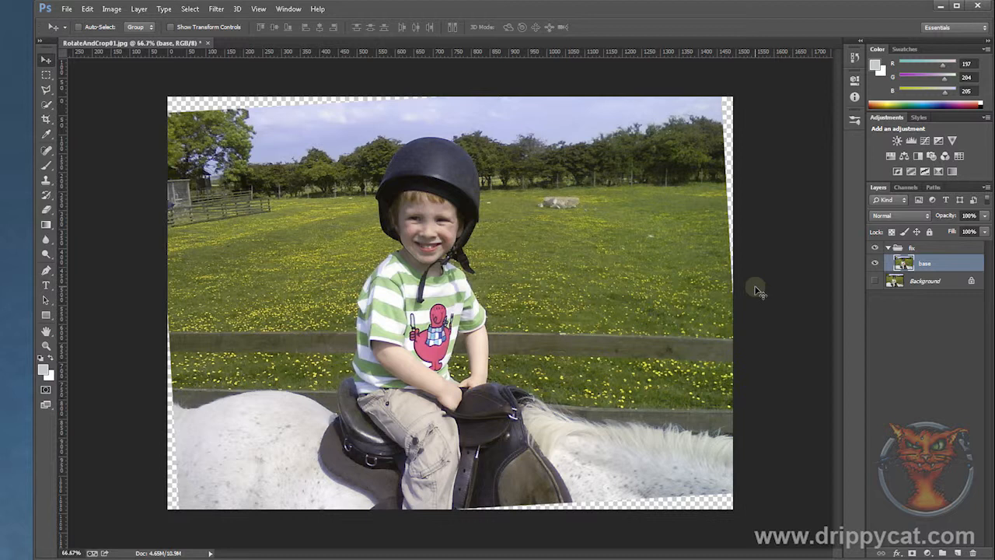
key("ctrl+z")
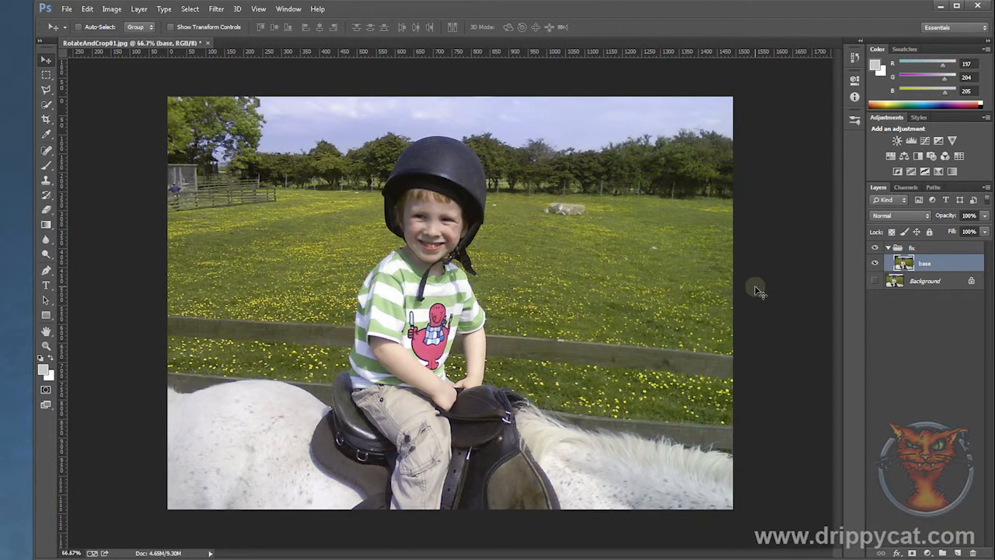
Try a counterclockwise Free Transform rotation of about 3 degrees on the base layer with small corrections, and undo it
key("ctrl+t")
left_click_drag(752, 303, 755, 281)
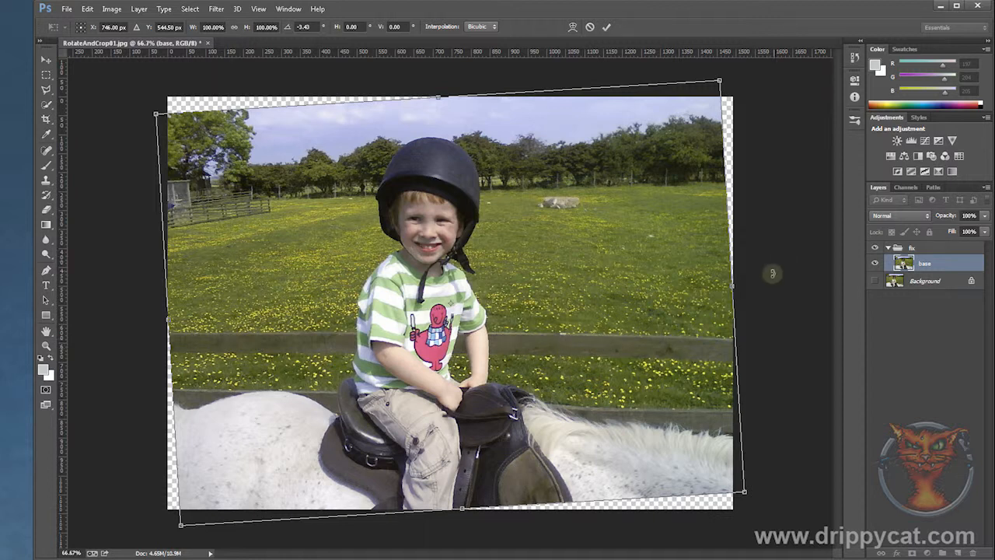
left_click_drag(782, 256, 782, 259)
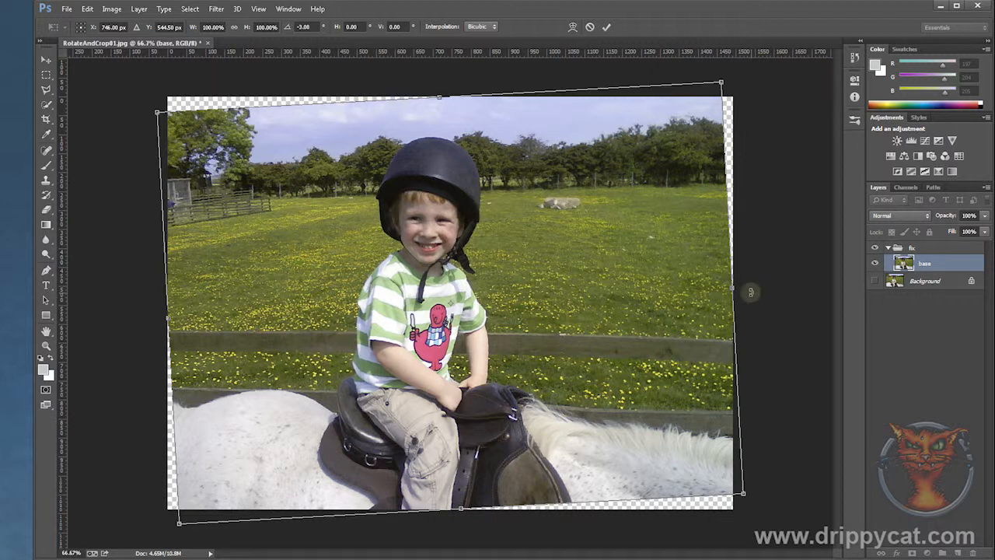
left_click_drag(748, 289, 748, 288)
key("Return")
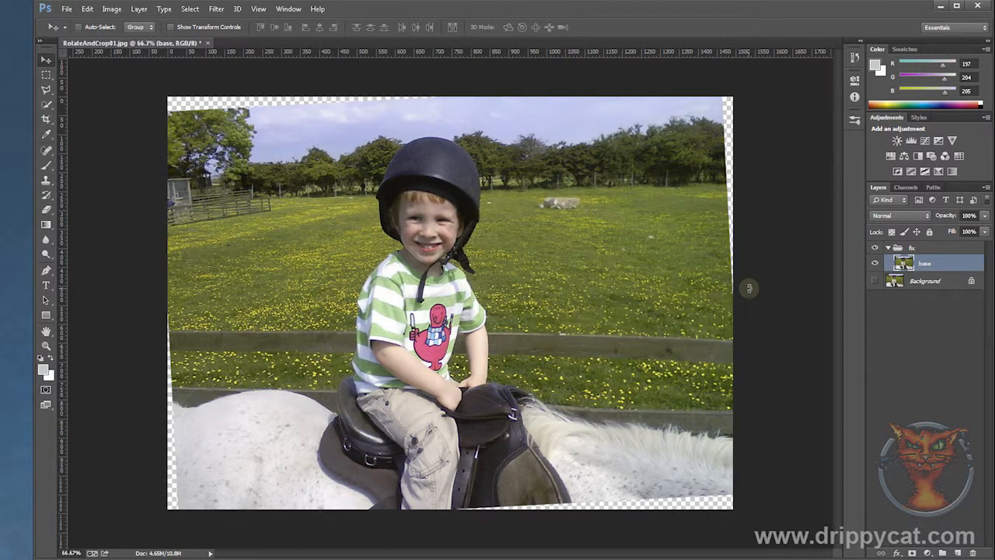
key("ctrl+z")
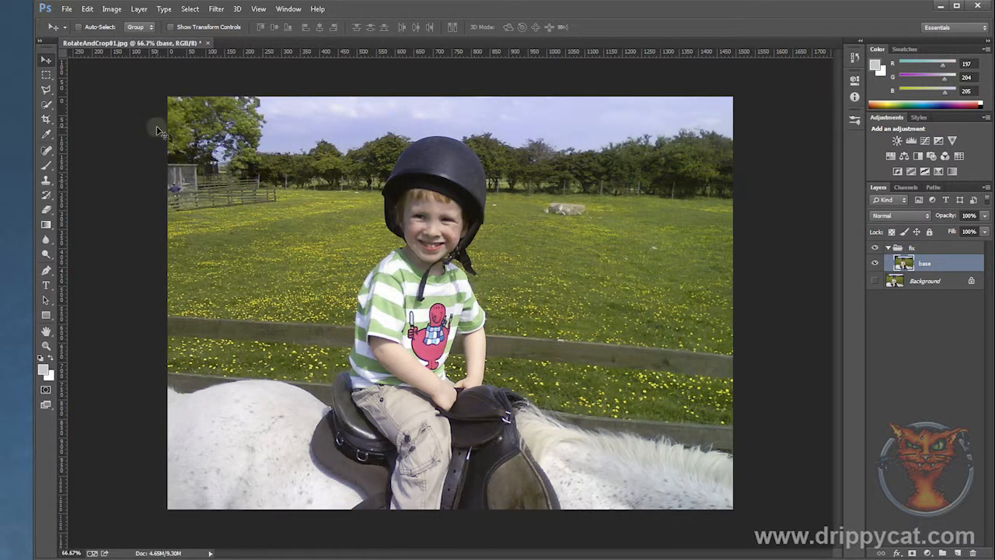
Draw a Ruler tool line along the fence rail's upper edge across the photo, about 1428 px long
left_click(47, 135)
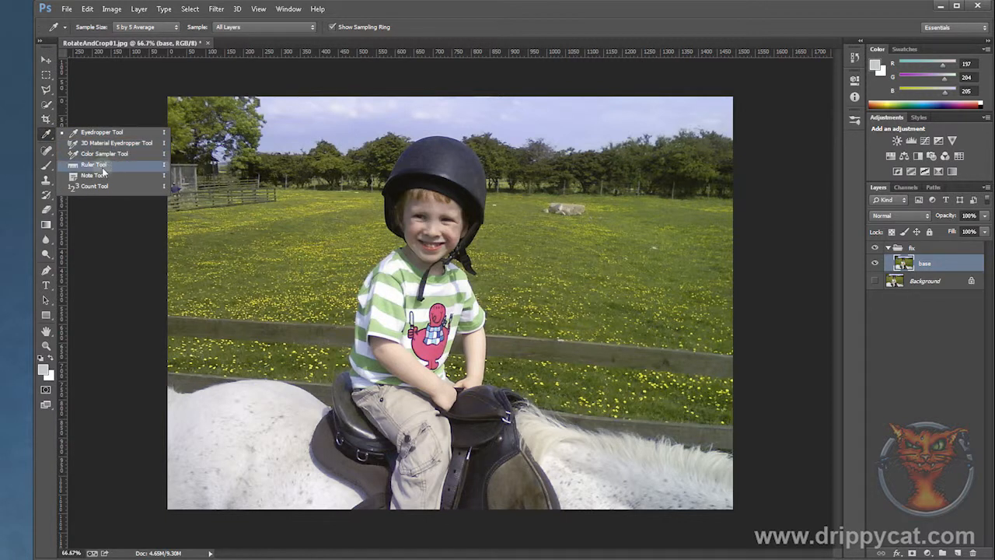
left_click(95, 165)
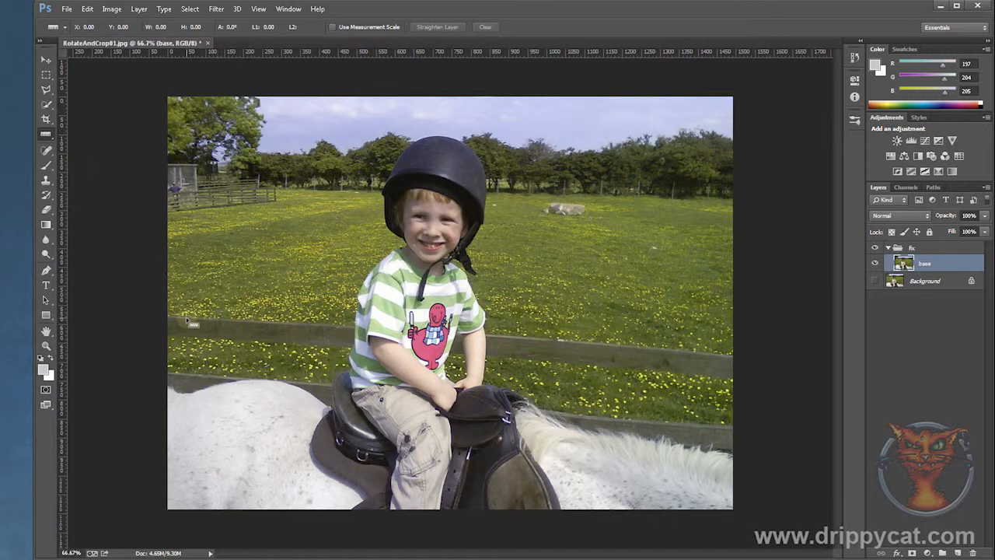
left_click_drag(187, 319, 725, 358)
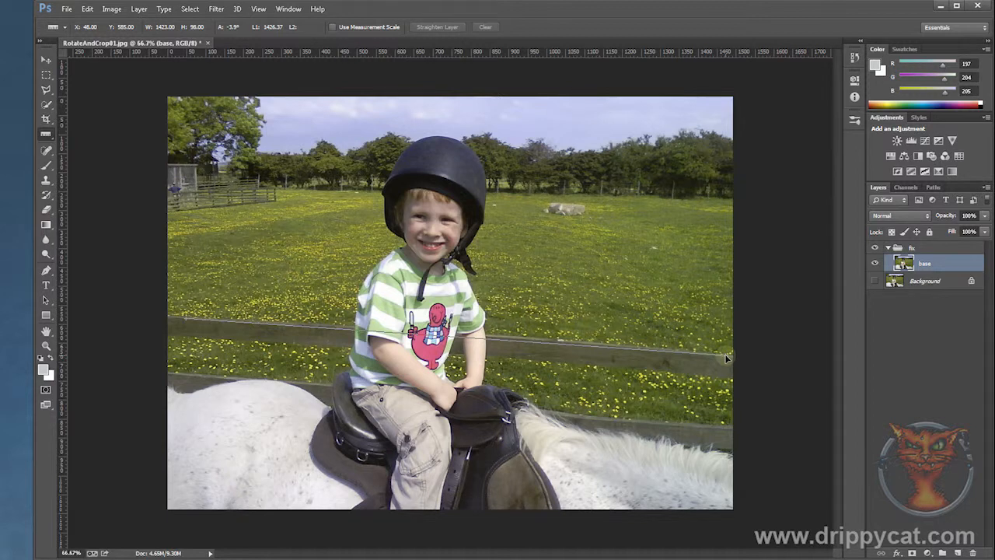
left_click_drag(726, 356, 727, 357)
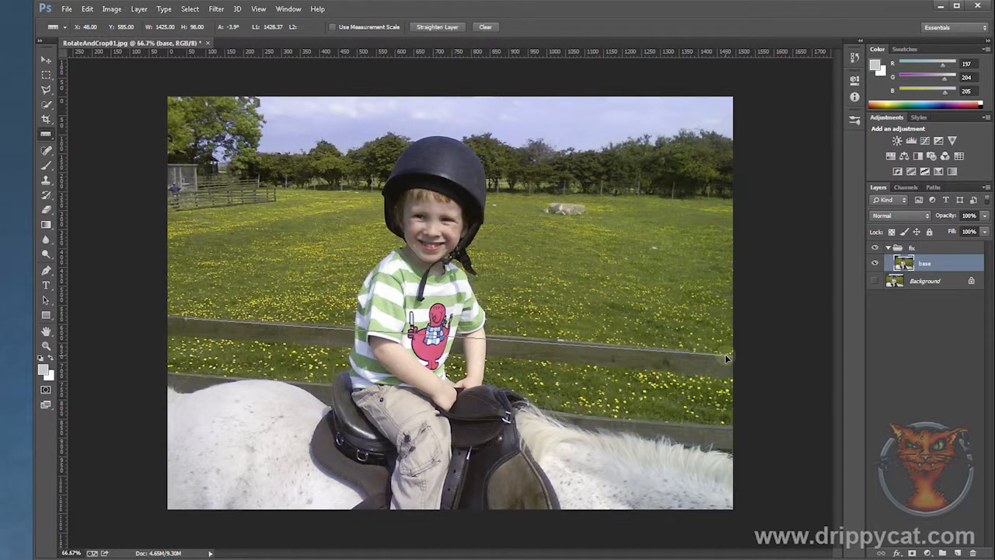
Try rotating the canvas counterclockwise by the arbitrary angle of 3.93 degrees taken from the ruler line
left_click(112, 8)
mouse_move(136, 115)
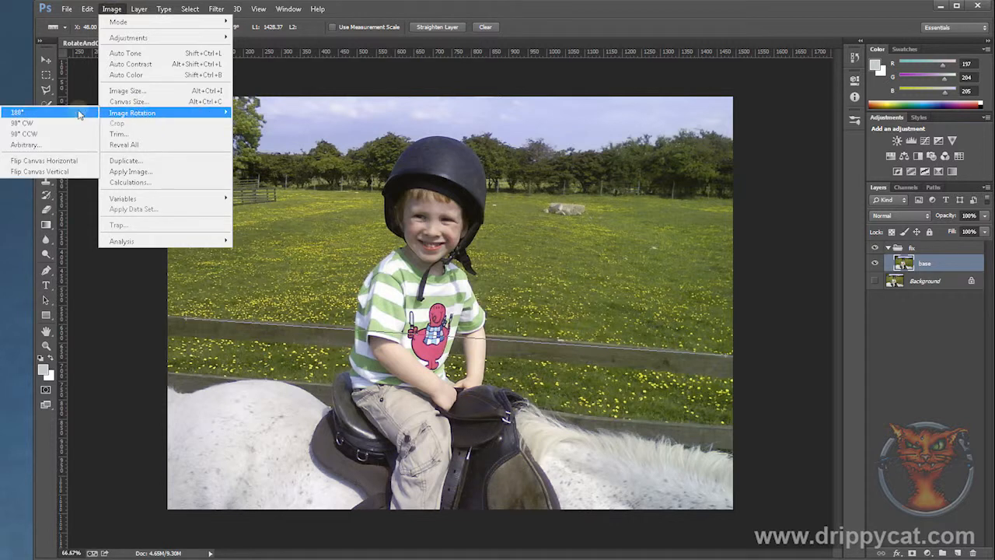
left_click(31, 145)
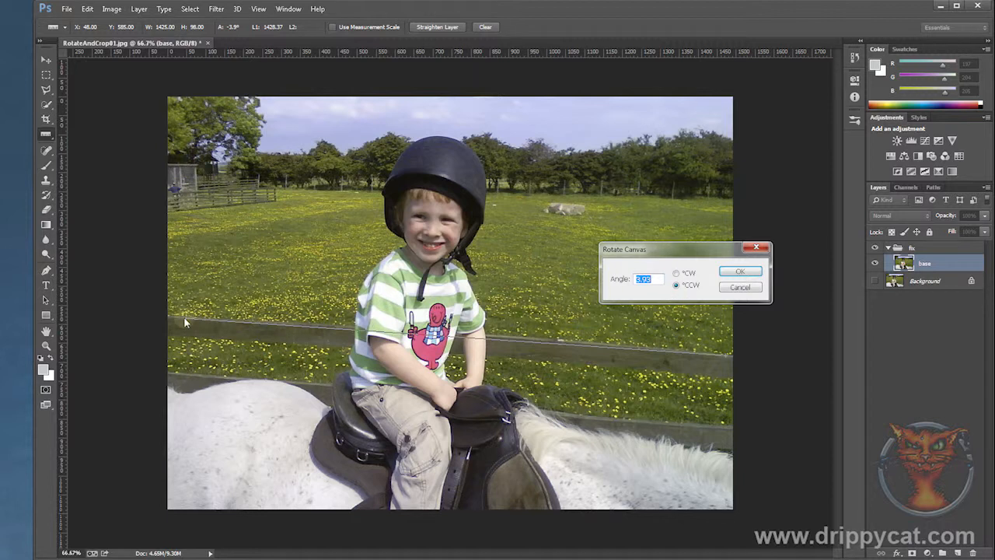
left_click(740, 271)
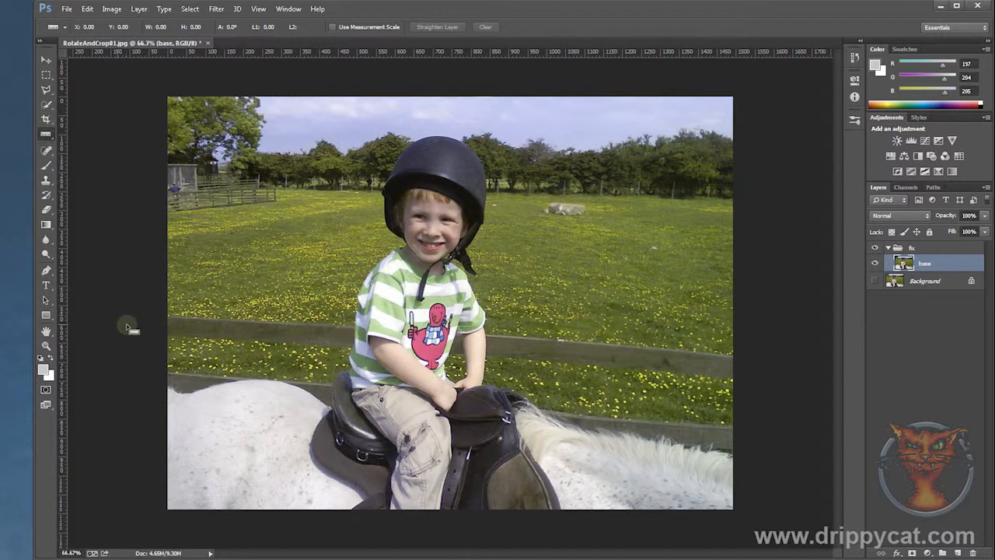
Try measuring the fence rail's upper edge with a Ruler line about 1460 px long and rotating the canvas 3.89 degrees counterclockwise
left_click_drag(177, 317, 727, 357)
left_click(111, 9)
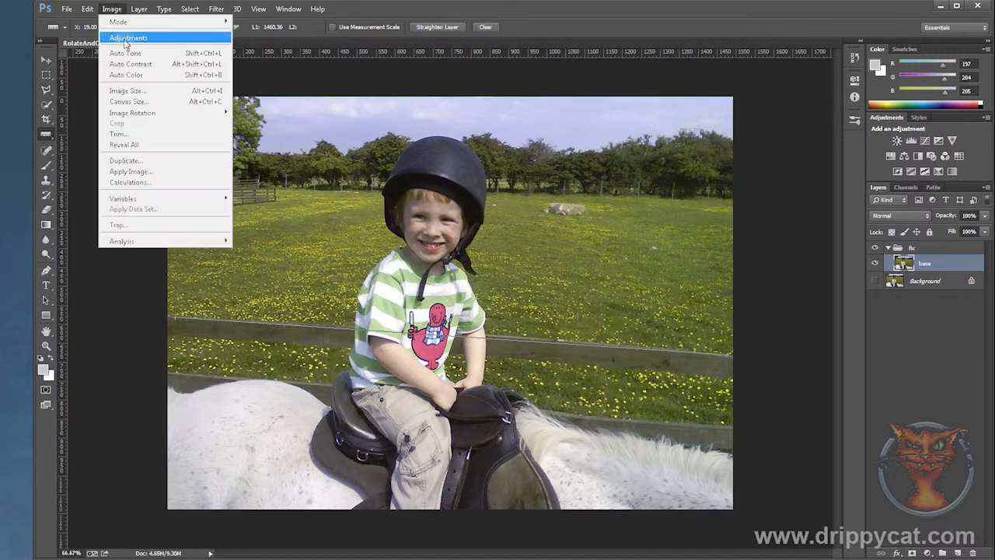
mouse_move(148, 113)
left_click(45, 146)
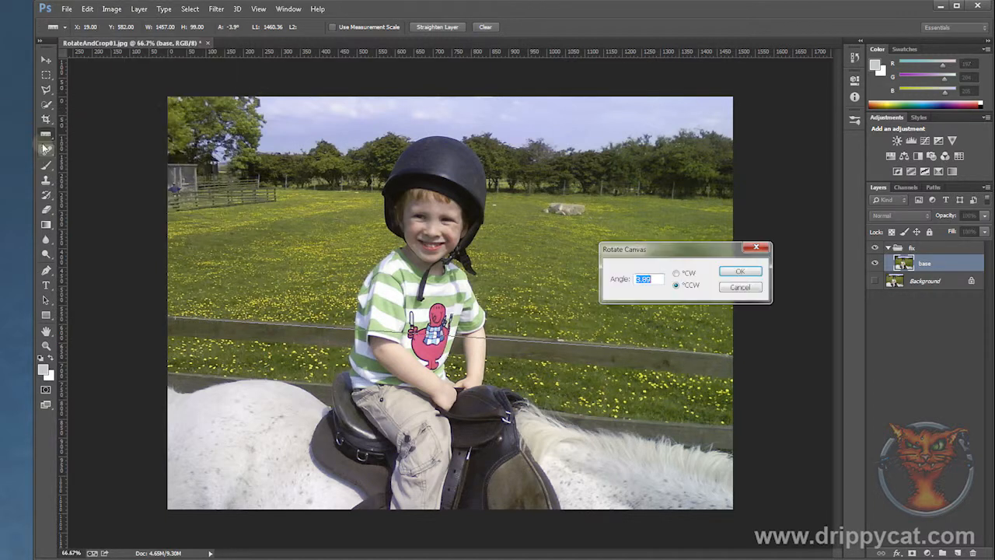
left_click(739, 274)
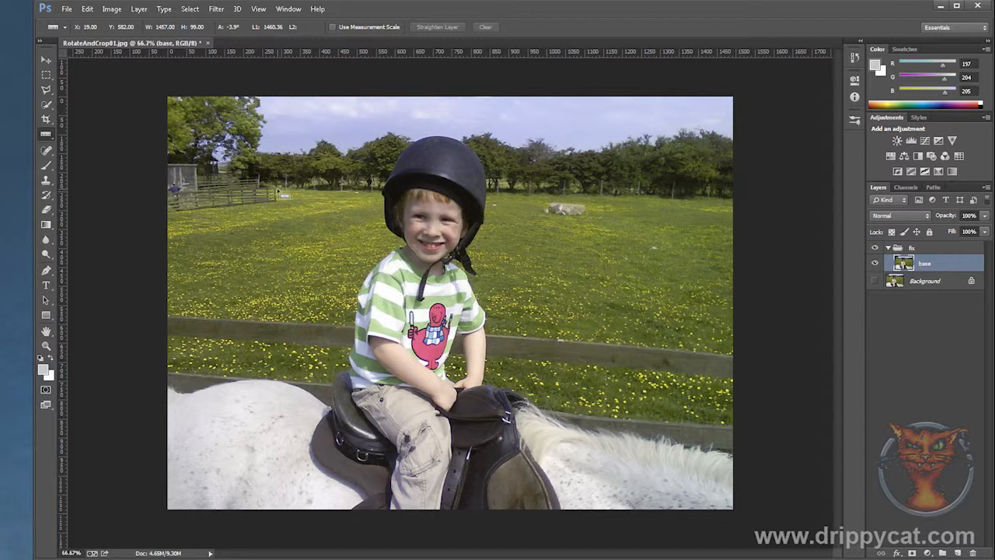
Draw a Ruler line about 1197 px long along the field's far edge and rotate the canvas 1.24 degrees counterclockwise
left_click_drag(275, 189, 729, 203)
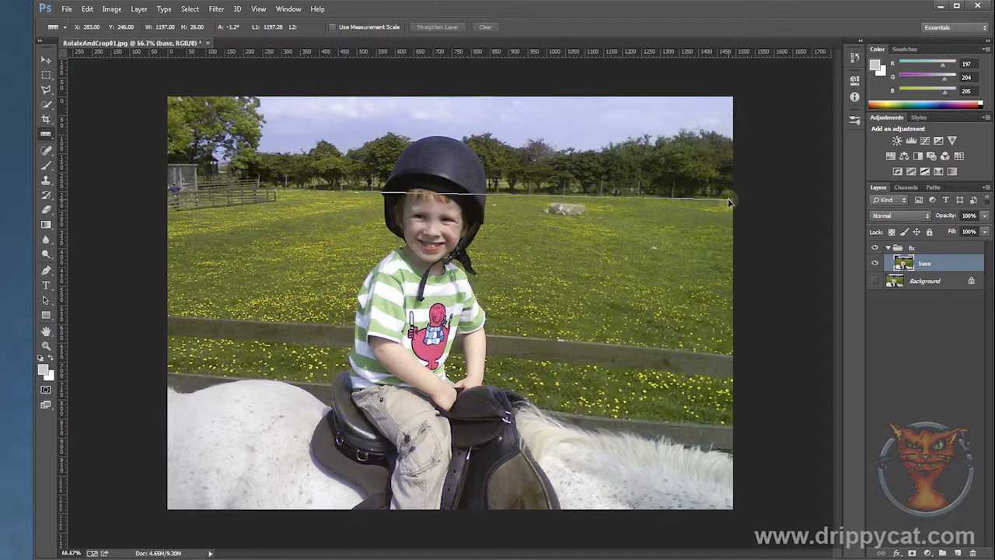
left_click_drag(728, 200, 728, 200)
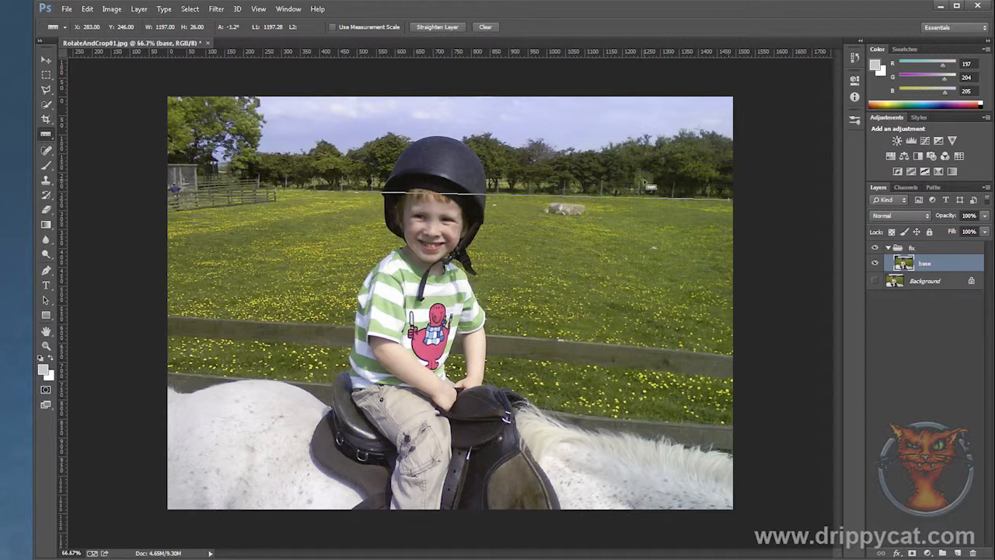
left_click(112, 8)
mouse_move(144, 111)
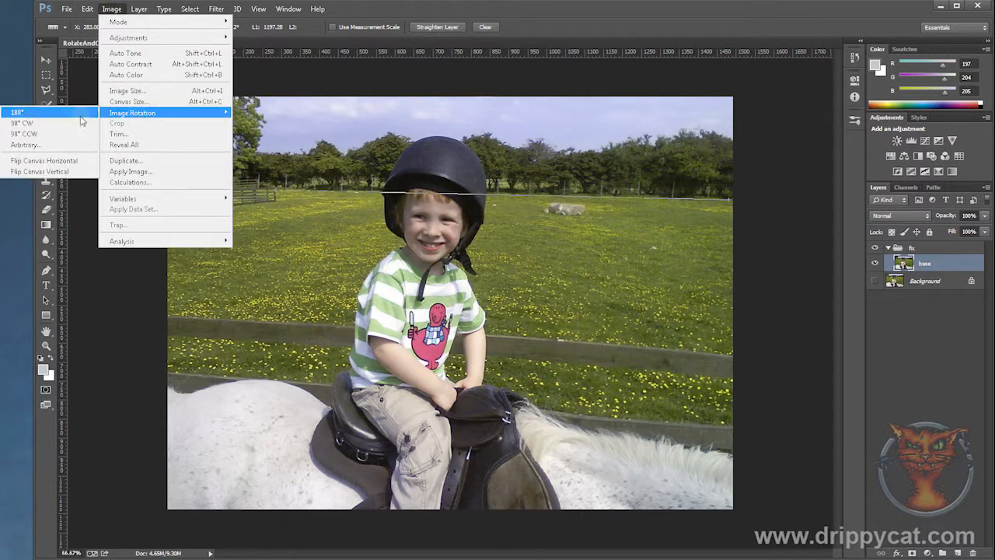
left_click(46, 146)
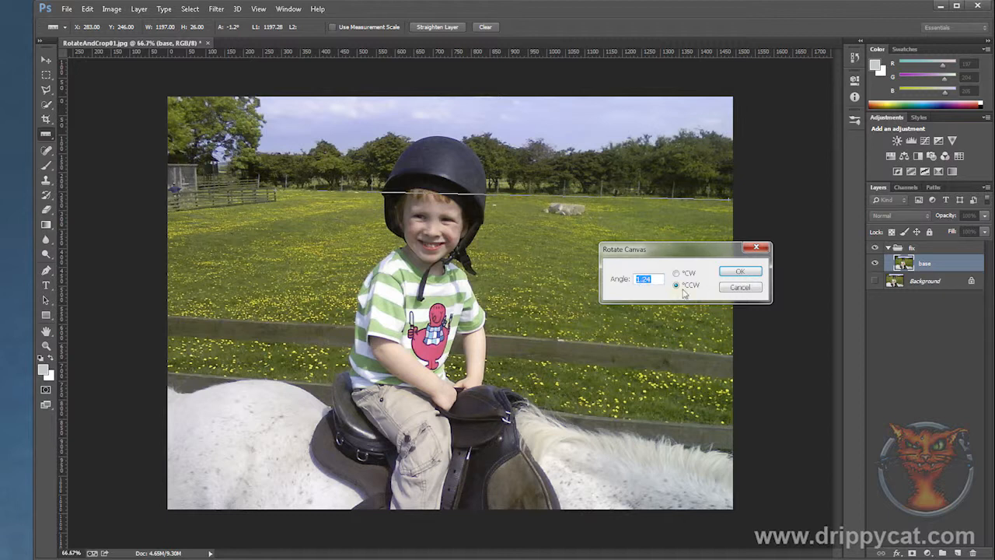
left_click(739, 274)
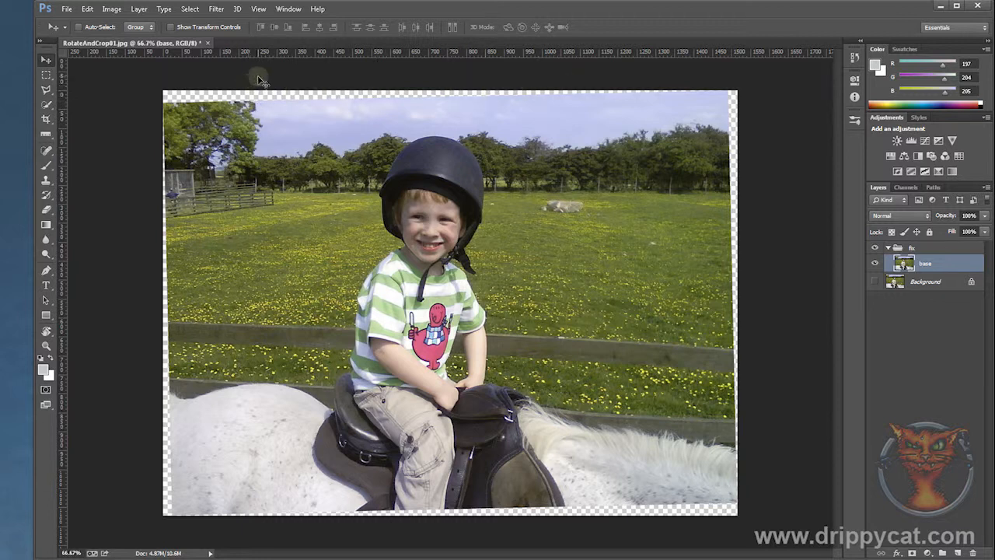
Start a crop and pull in its upper-left and lower-right corners to exclude the transparent edges of the photo
left_click(47, 120)
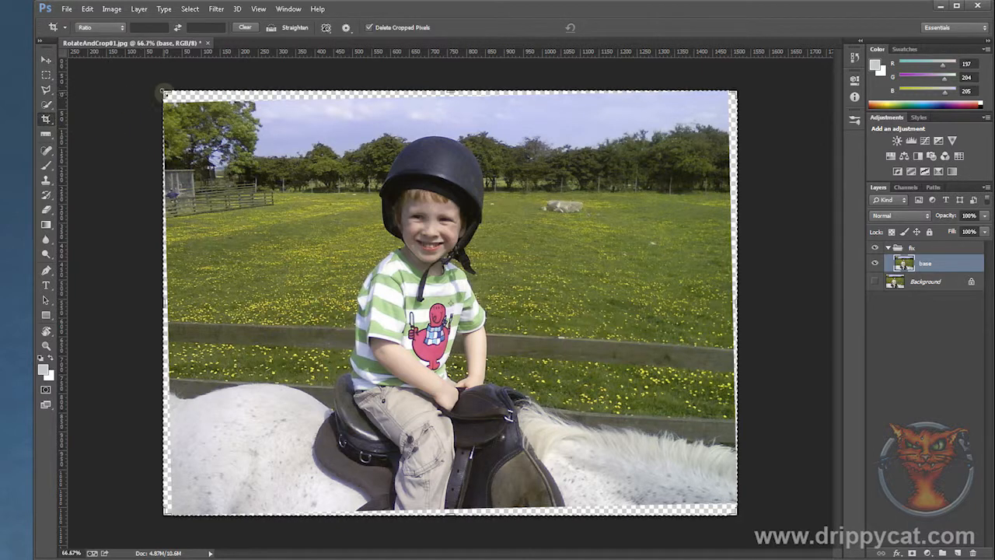
left_click_drag(165, 91, 172, 99)
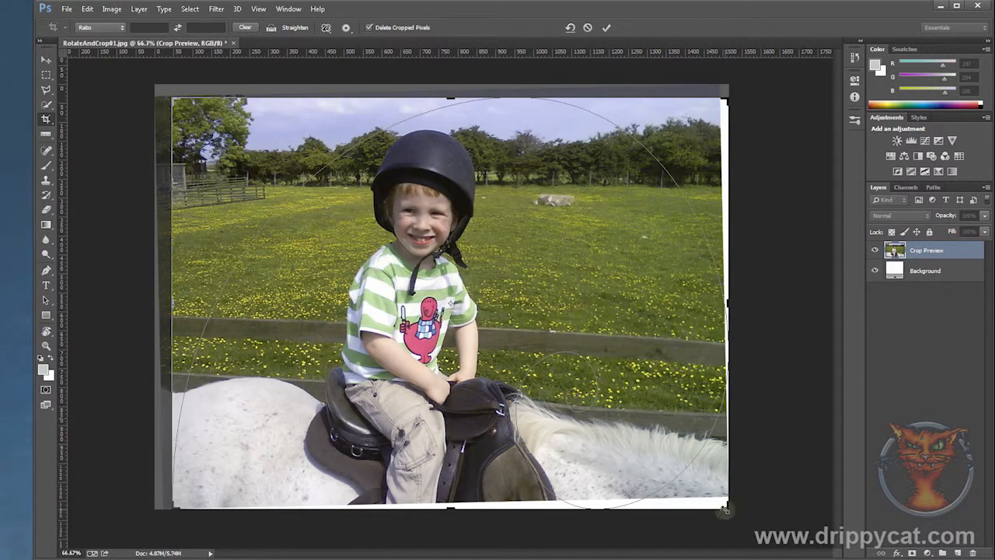
mouse_move(729, 507)
left_mouse_down()
mouse_move(729, 496)
mouse_move(719, 502)
mouse_move(647, 445)
mouse_move(490, 371)
mouse_move(506, 346)
mouse_move(646, 355)
mouse_move(590, 401)
mouse_move(557, 407)
mouse_move(658, 401)
mouse_move(695, 456)
mouse_move(722, 467)
mouse_move(724, 495)
left_mouse_up()
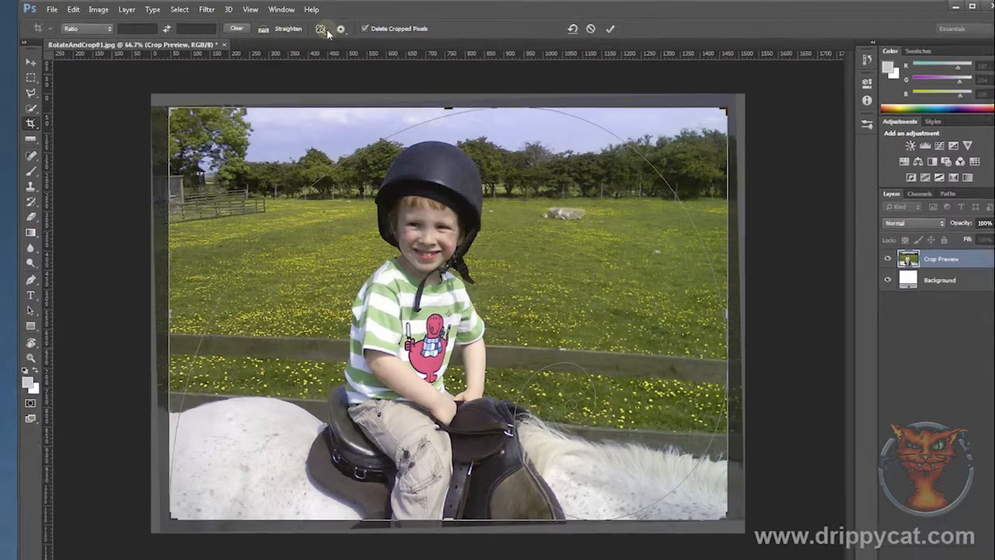
Set the crop overlay to Rule of Thirds and nudge the photo slightly inside the crop frame
left_click(326, 27)
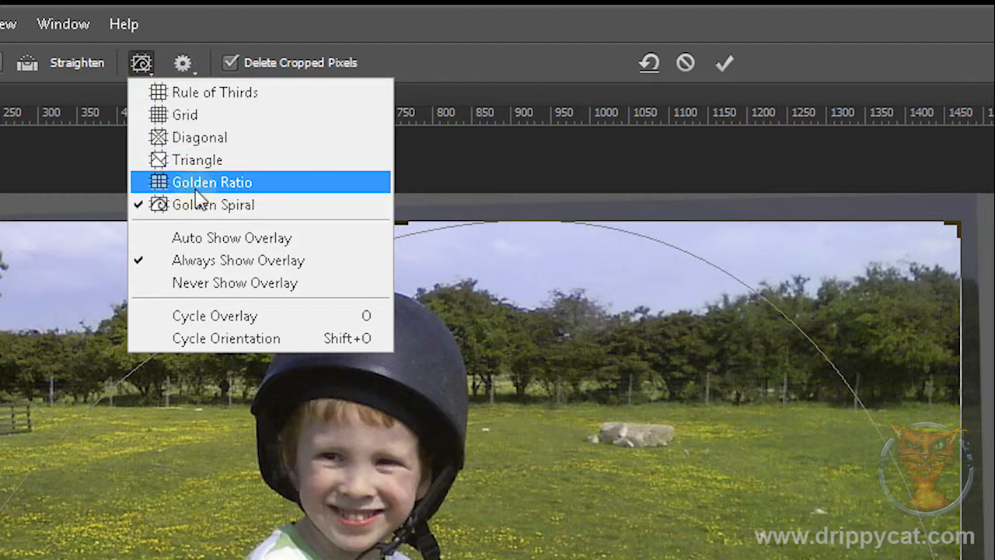
left_click(197, 94)
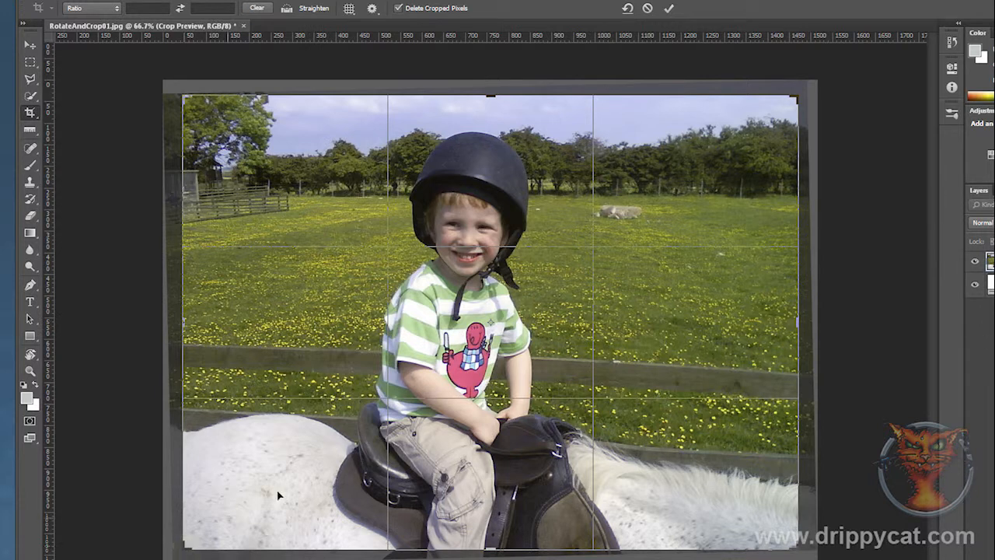
left_click_drag(508, 345, 503, 348)
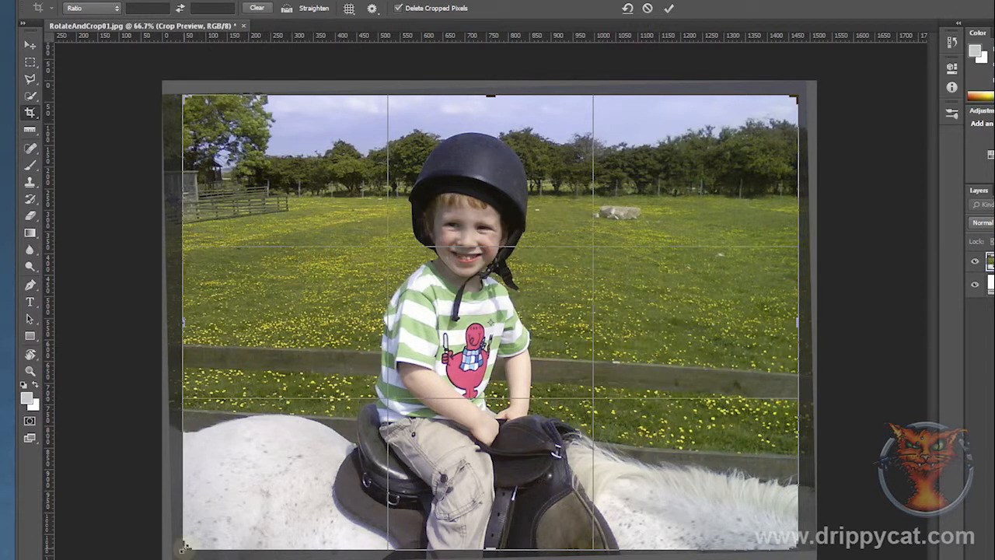
Pull in the crop's lower-left corner to place the boy's face near the left third line, trying the photo further right and back
left_click_drag(184, 549, 255, 531)
left_click_drag(432, 335, 430, 335)
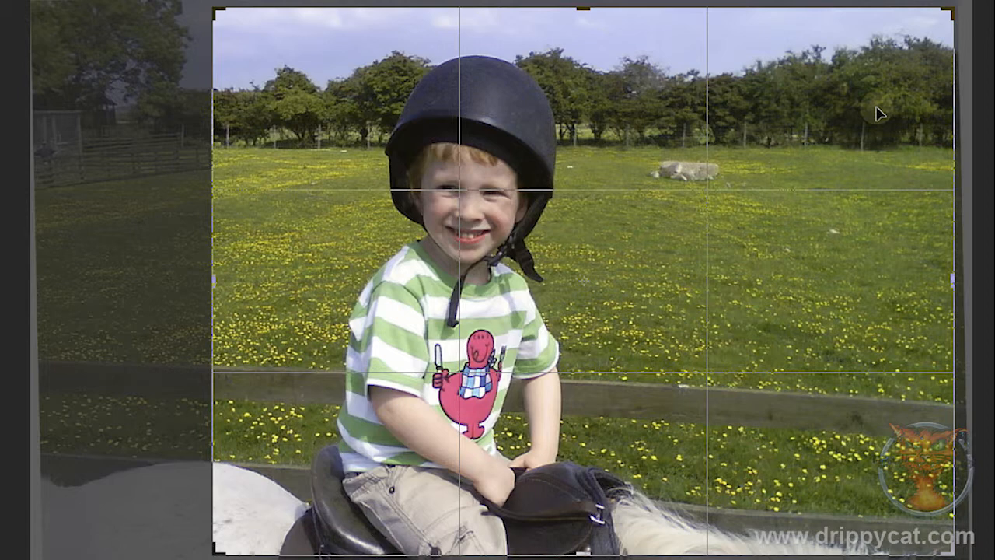
left_click_drag(856, 127, 994, 122)
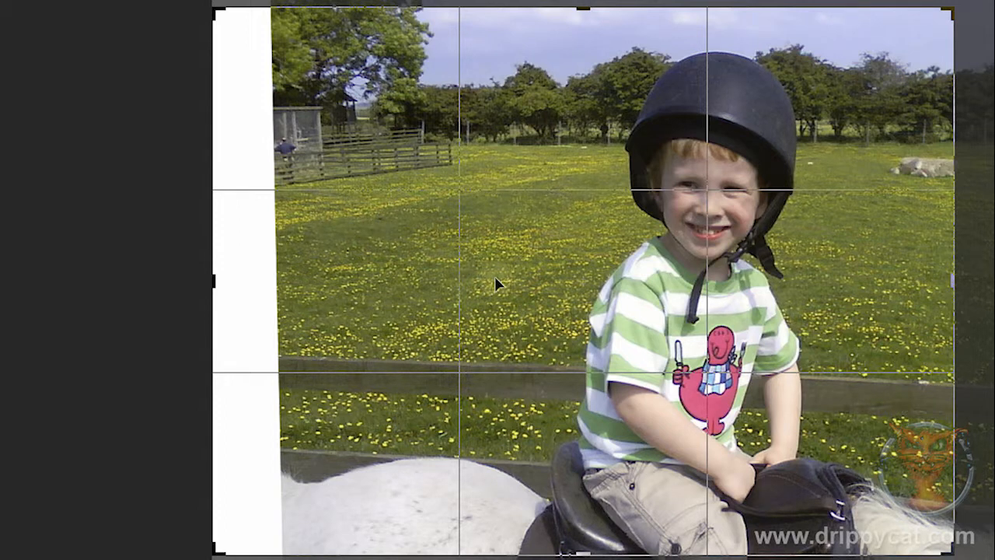
left_click_drag(483, 286, 244, 280)
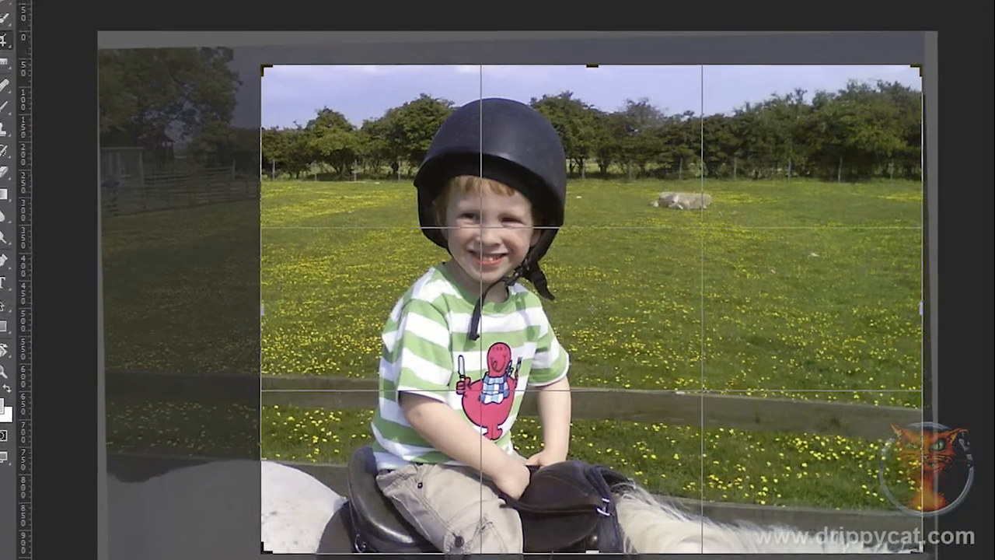
Switch the crop overlay to Golden Ratio and shift the photo so the boy's face lies on the upper-left intersection
left_click(444, 4)
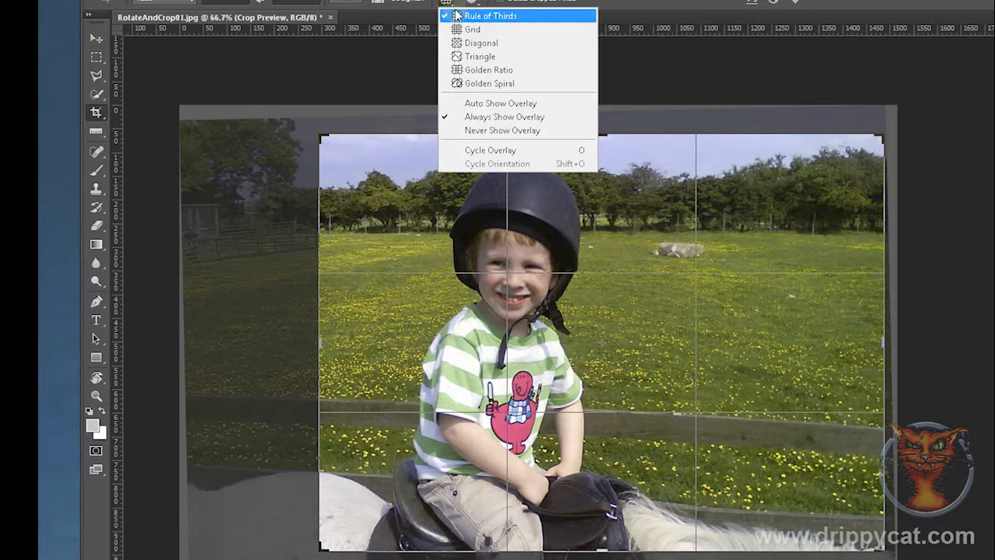
left_click(483, 72)
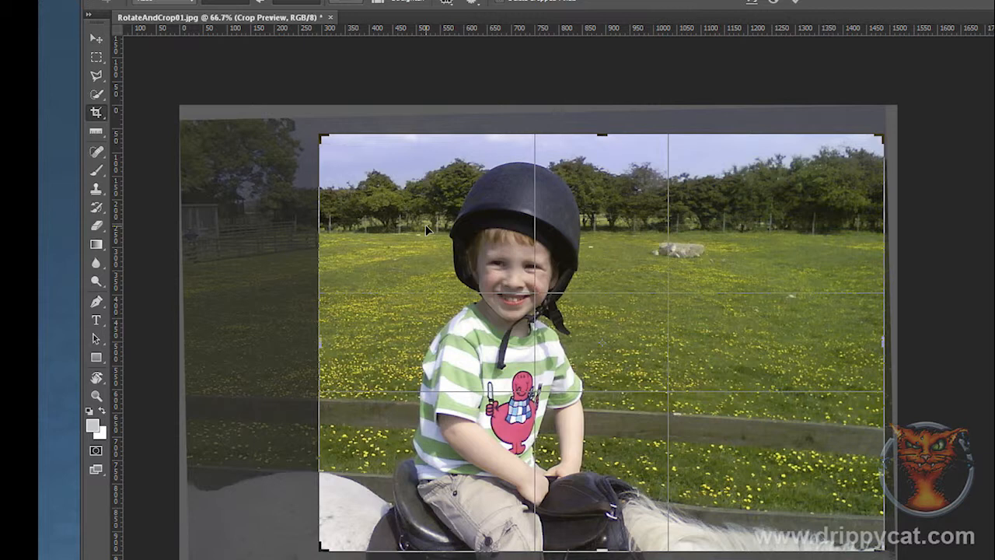
left_click_drag(507, 269, 528, 283)
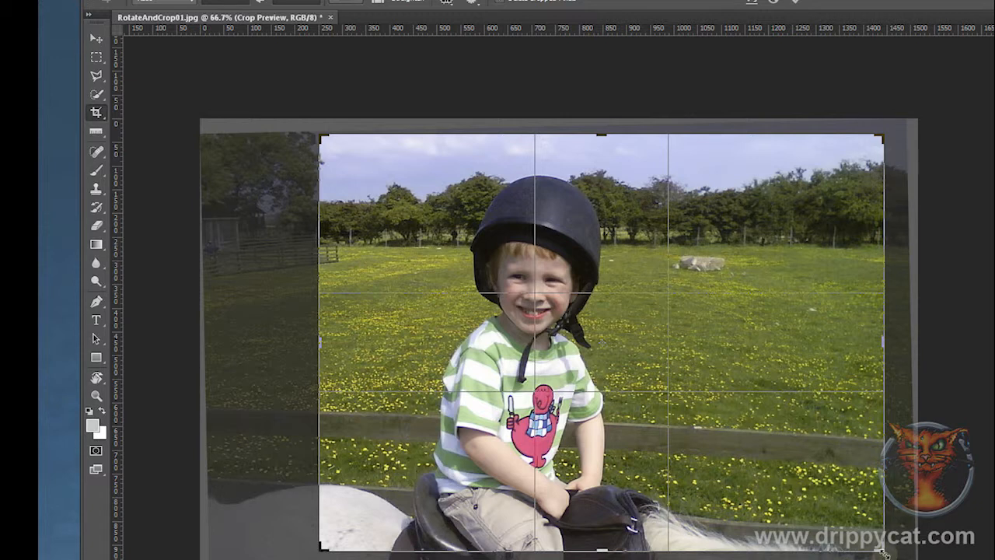
Enlarge the crop frame slightly, reposition the photo to keep the face on the golden-ratio intersection, and apply the crop
left_click_drag(884, 551, 894, 553)
left_click_drag(726, 474, 725, 450)
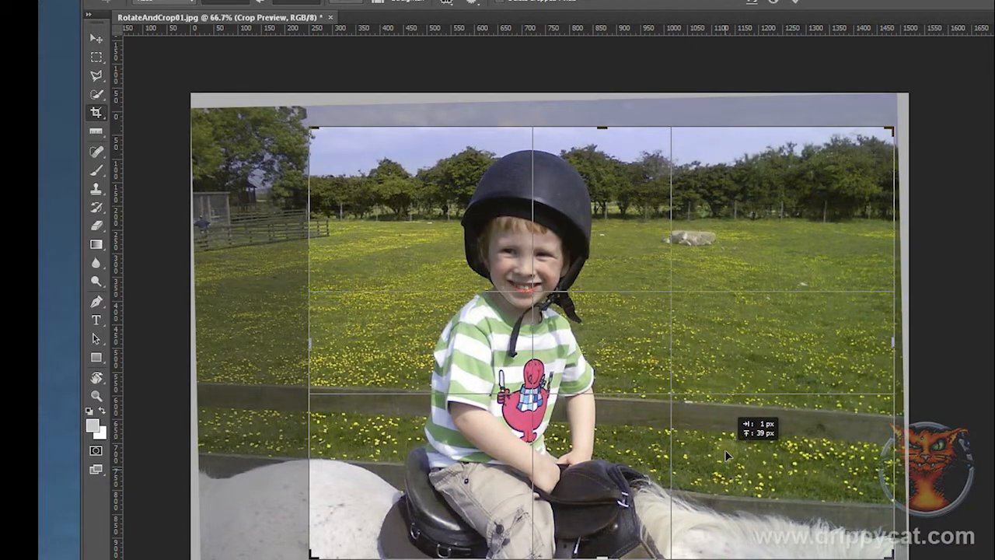
left_click_drag(725, 449, 734, 449)
key("Return")
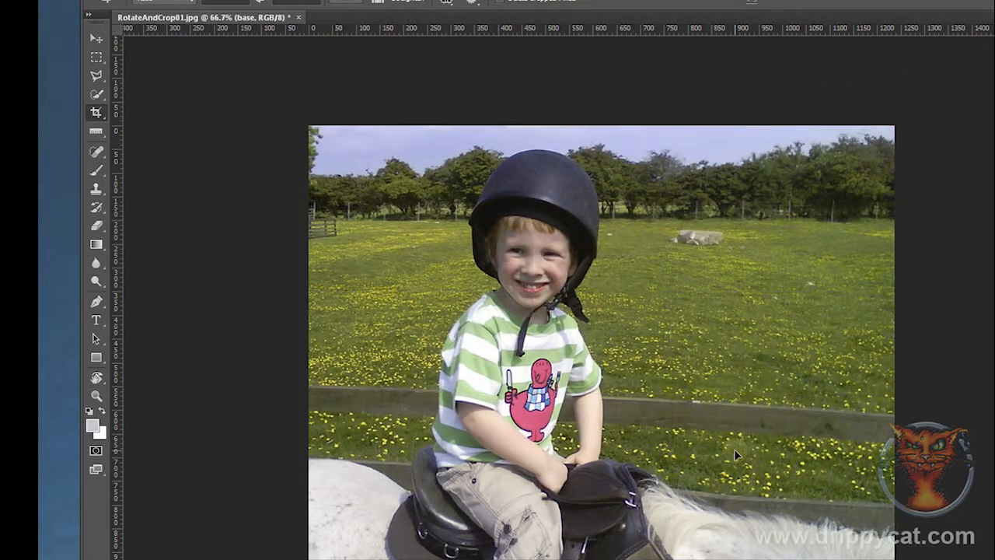